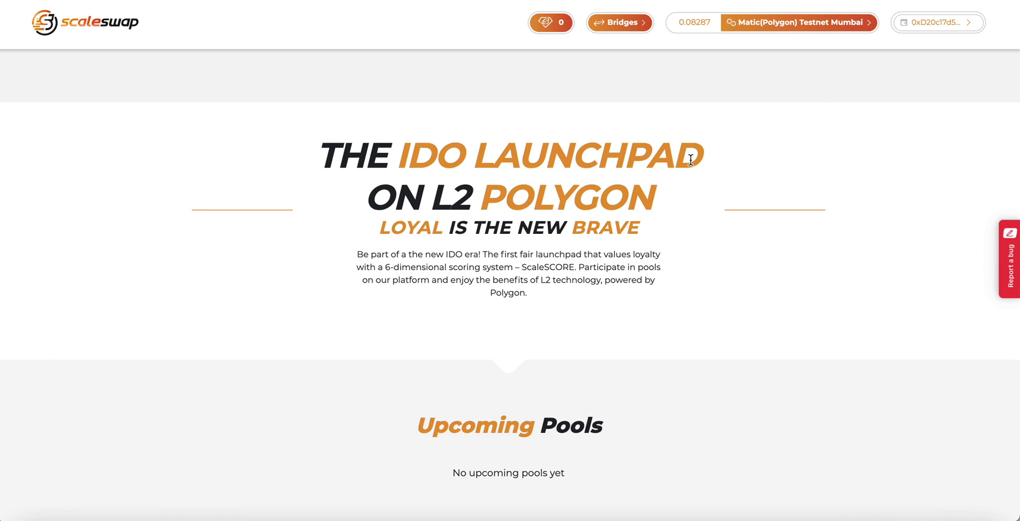
- Scroll down to Active Pools and open the Test Token private pool card
scroll(690, 158, "down", 3)
scroll(691, 158, "down", 4)
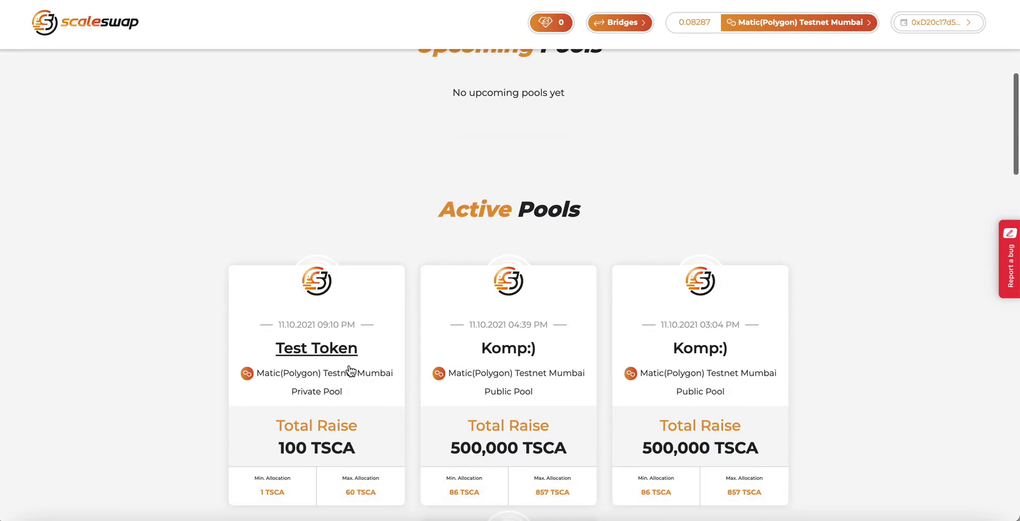
left_click(340, 351)
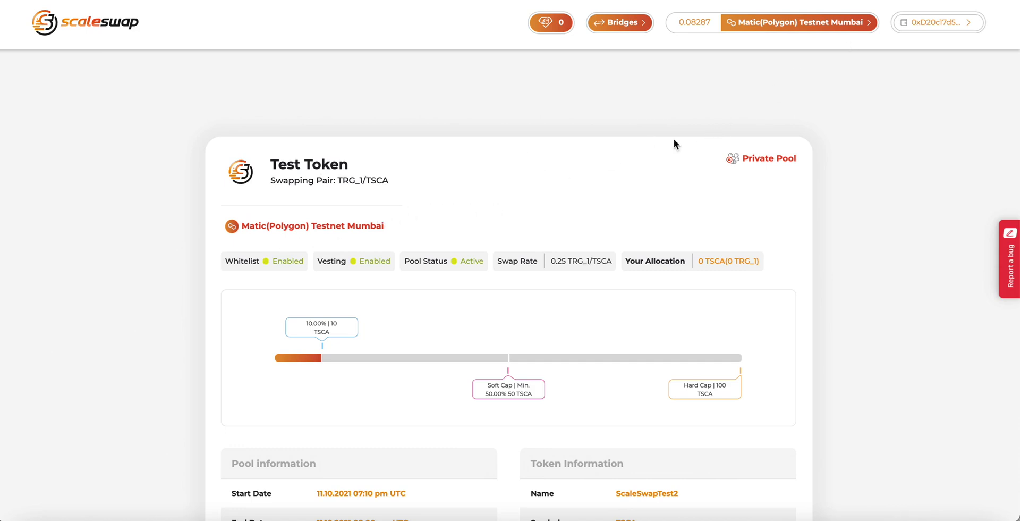
- Switch the wallet network to Binance Smart Chain Testnet, approving it in MetaMask
left_click(866, 23)
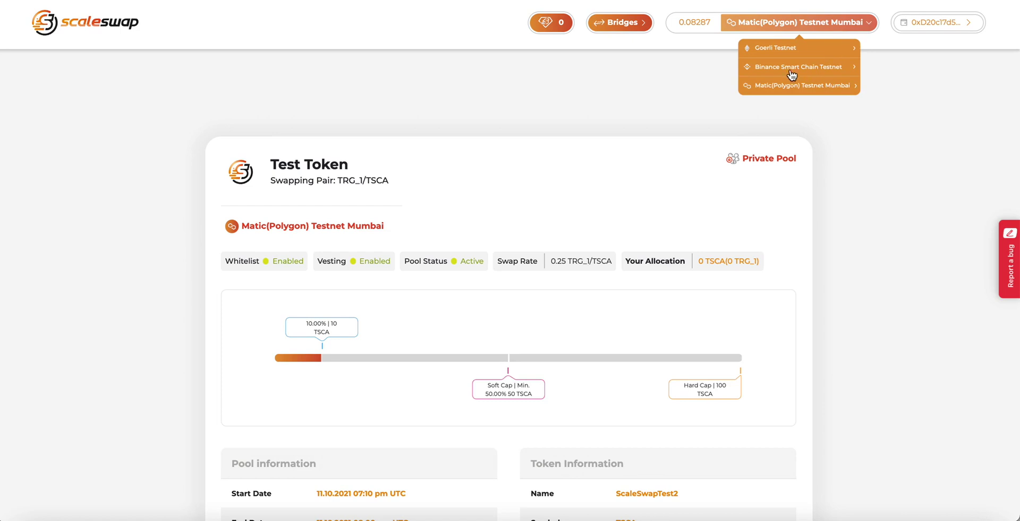
left_click(794, 71)
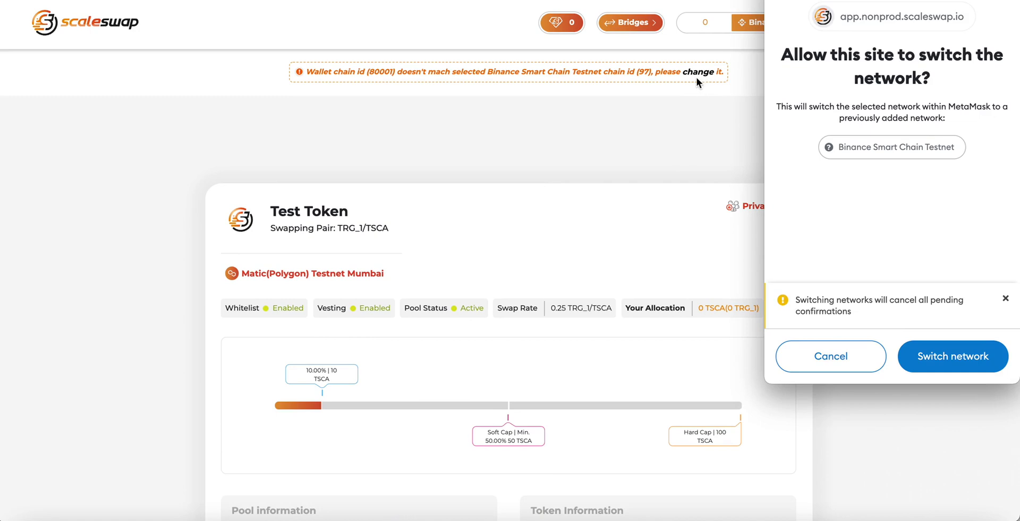
left_click(953, 359)
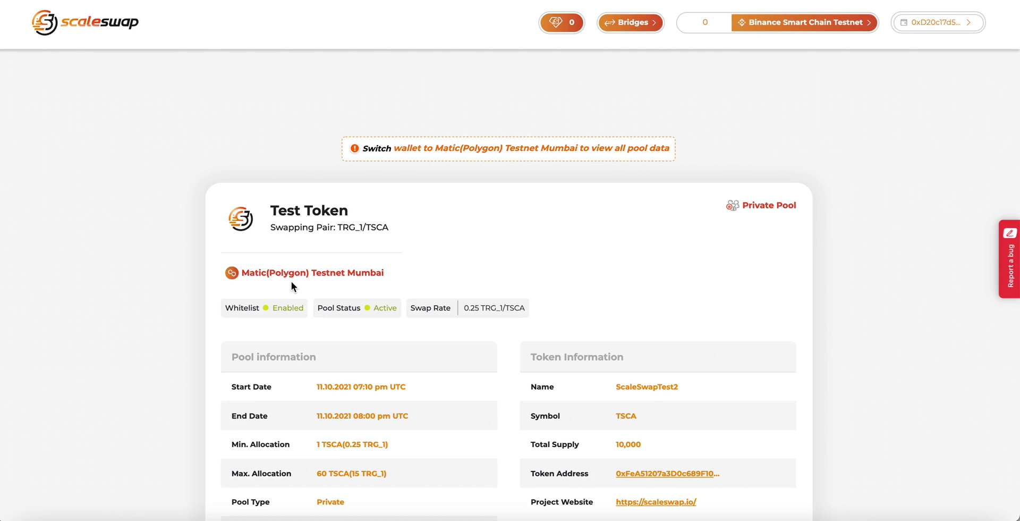
- Use the warning banner's Switch link to return the wallet to Matic Mumbai, approving in MetaMask
left_click(379, 150)
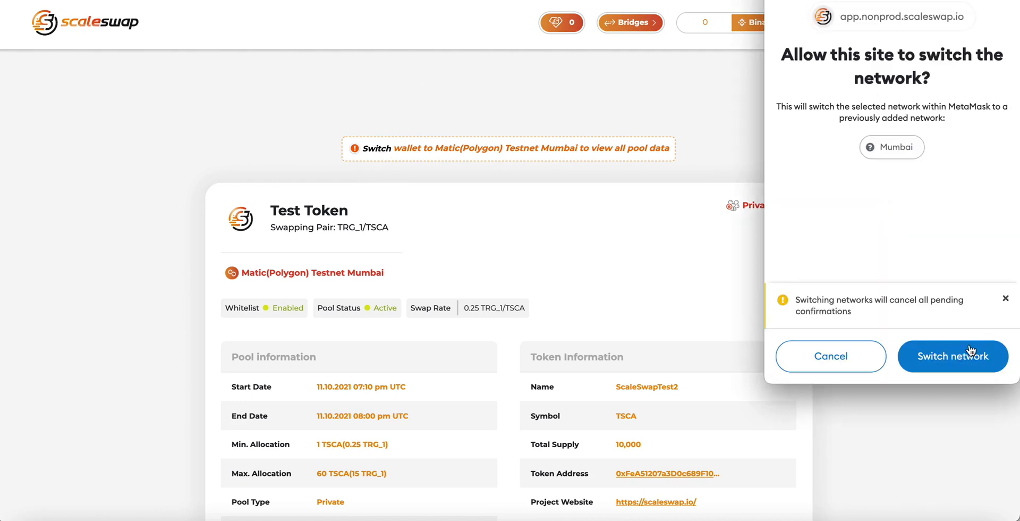
left_click(962, 354)
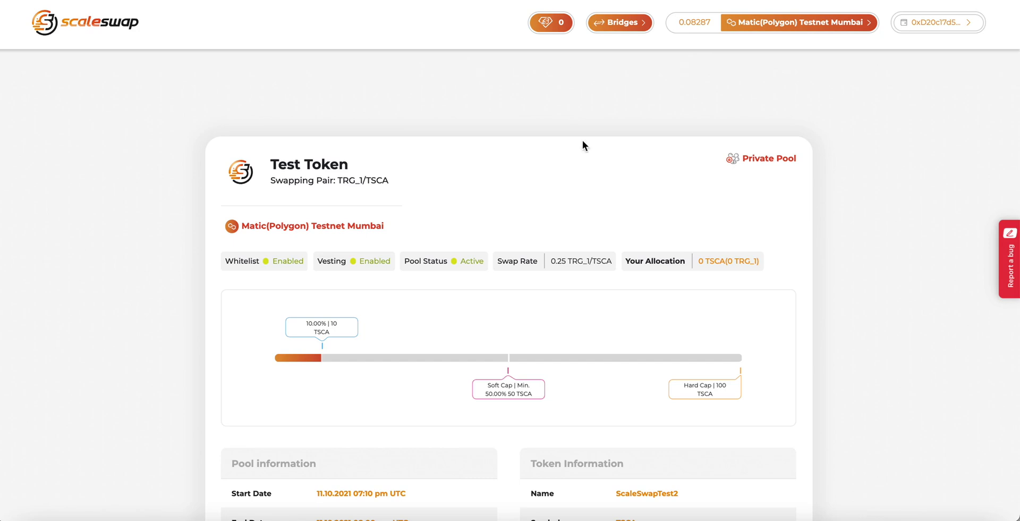
scroll(583, 141, "down", 2)
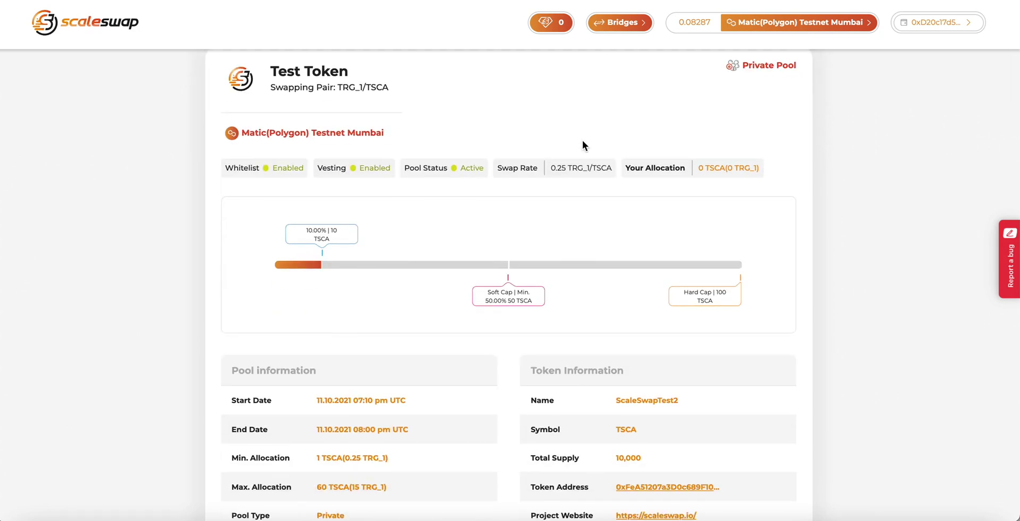
- Scroll to the Approve Pool panel and start the 60 TRG_1 allowance with '1. Allow'
scroll(582, 141, "down", 2)
scroll(583, 141, "down", 2)
scroll(582, 141, "down", 2)
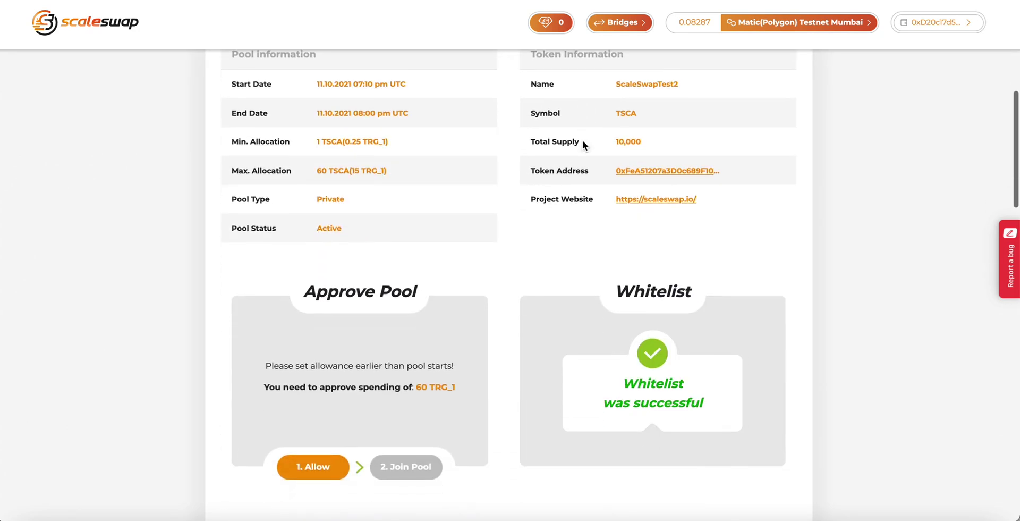
scroll(582, 139, "down", 1)
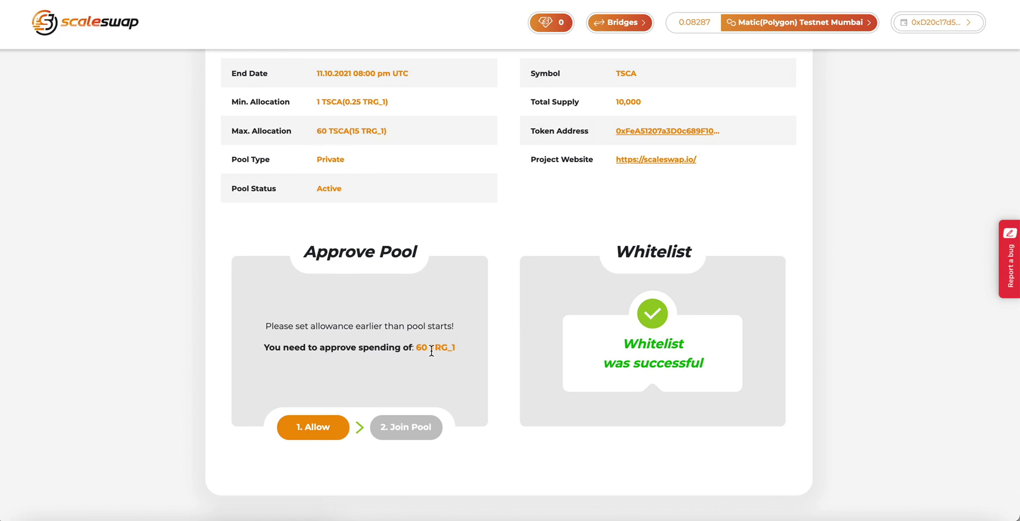
scroll(422, 313, "up", 1)
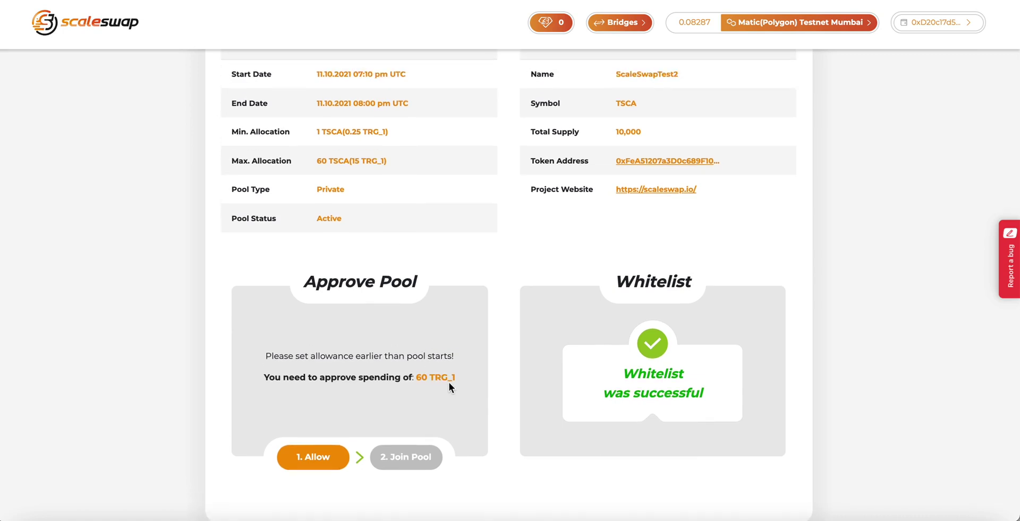
scroll(449, 382, "down", 1)
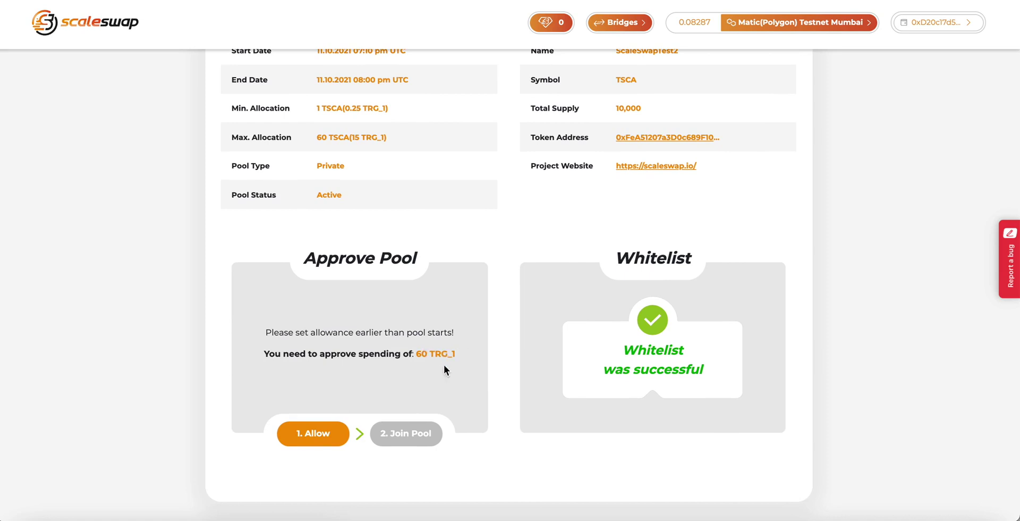
left_click(317, 432)
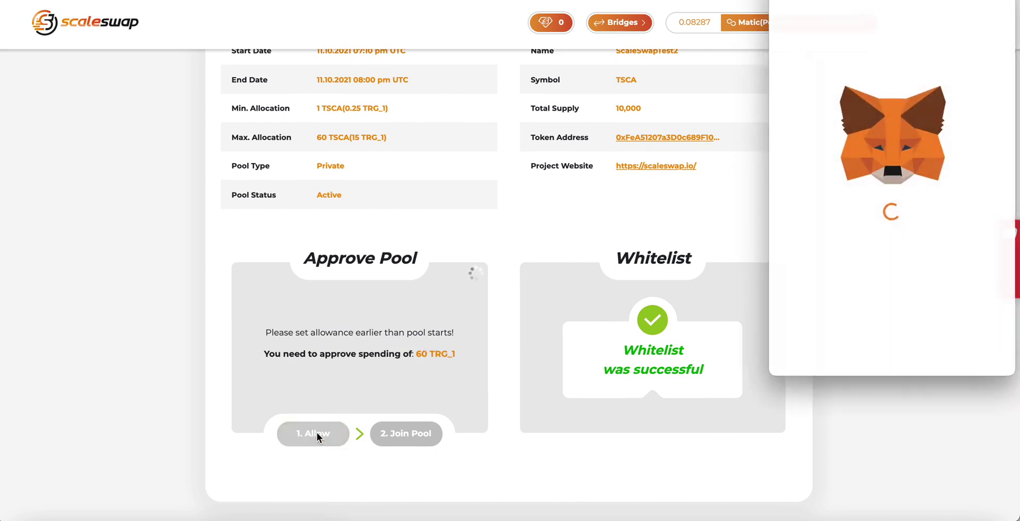
- Confirm the 60 TRG_1 spending approval in MetaMask and dismiss the success toast
scroll(791, 304, "down", 1)
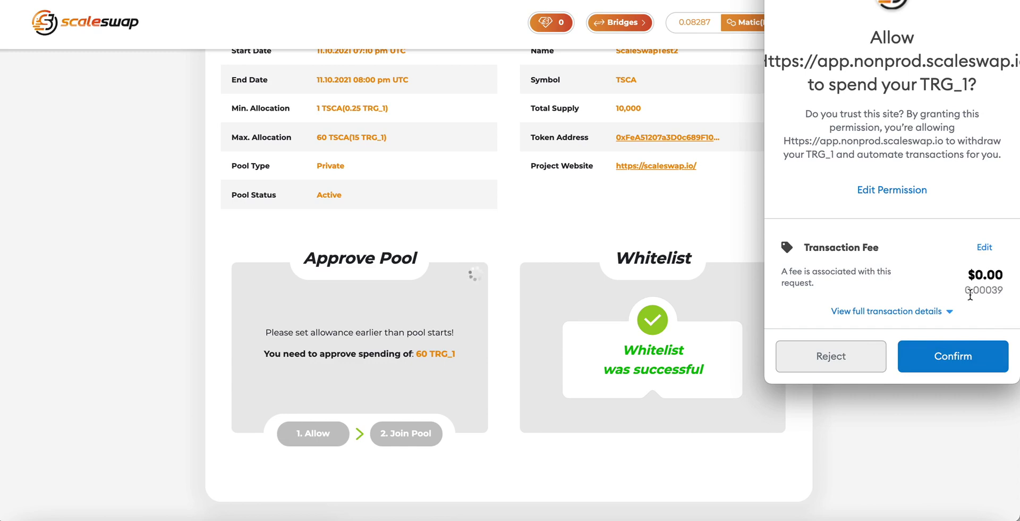
left_click(968, 359)
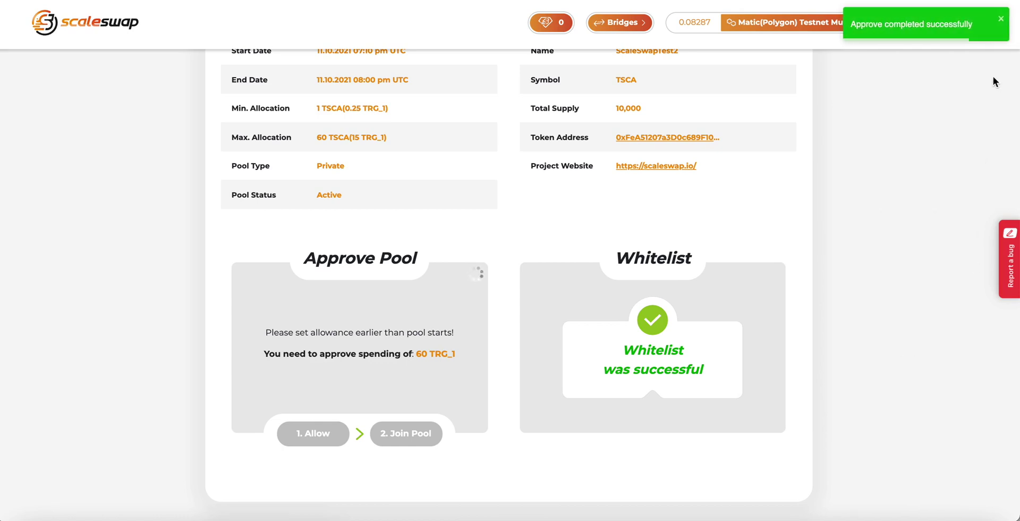
left_click(1005, 19)
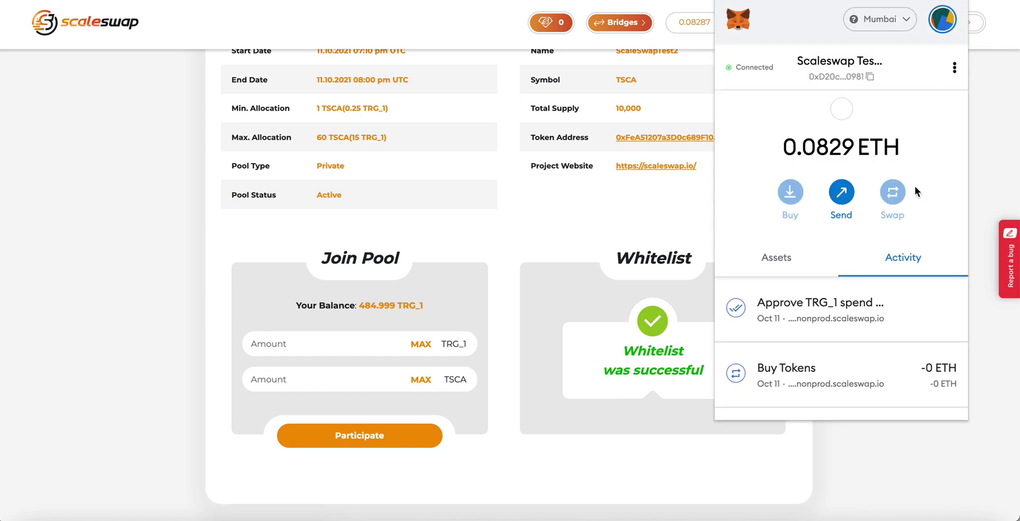
- Check the TRG_1 approval in MetaMask's activity, then close the wallet popup
scroll(802, 314, "down", 1)
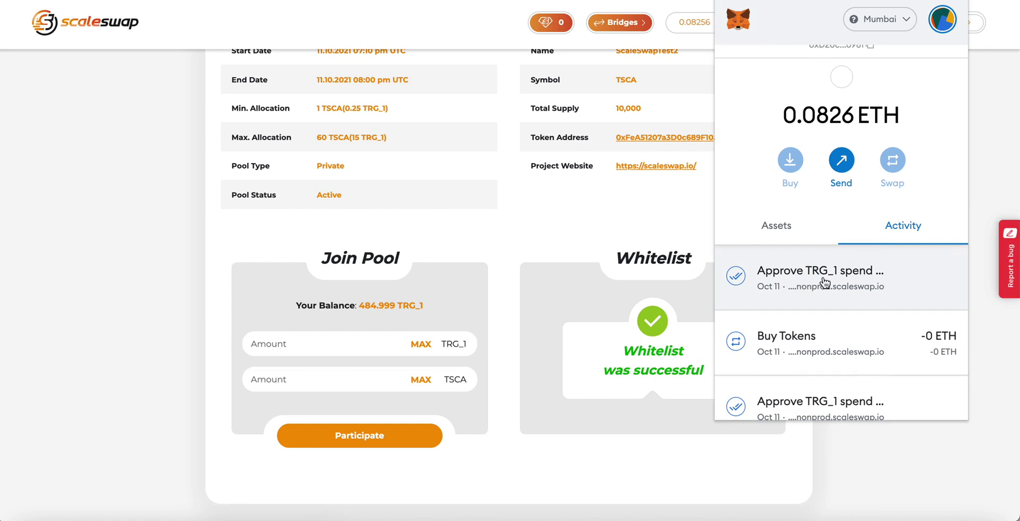
left_click(991, 176)
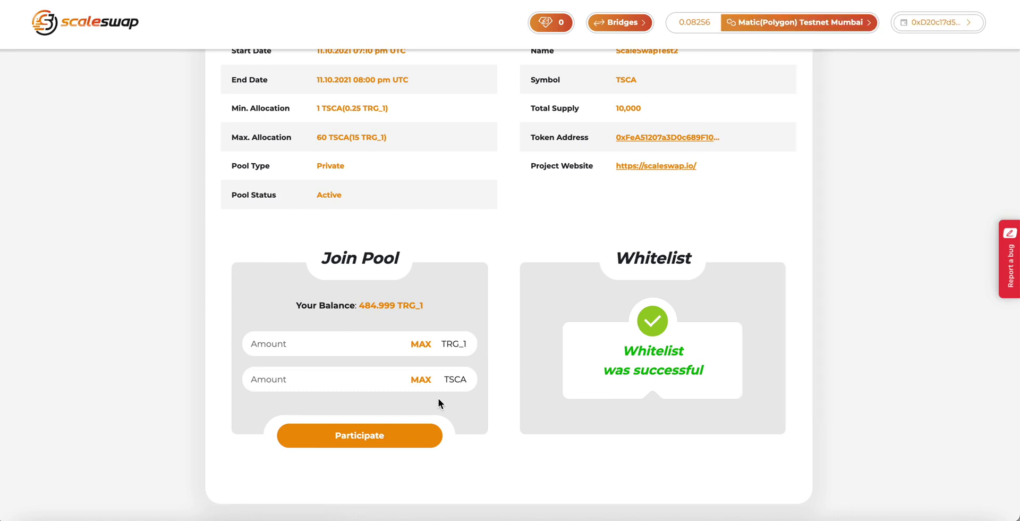
scroll(442, 387, "up", 1)
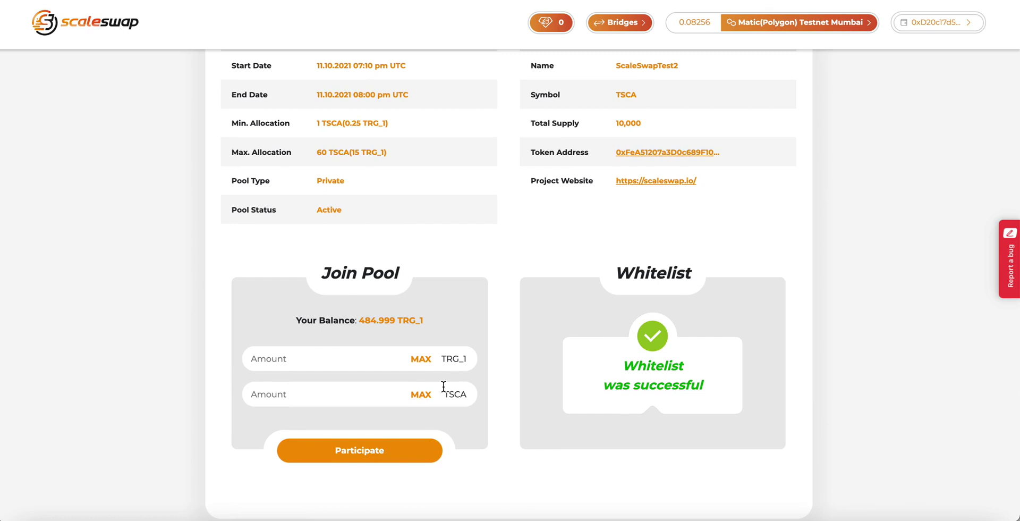
scroll(443, 387, "up", 1)
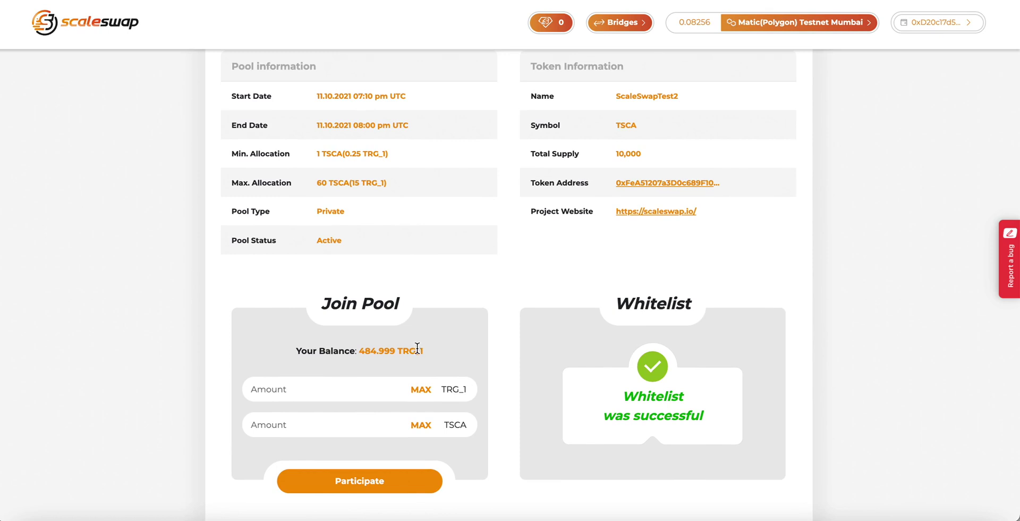
- Join the pool with the maximum 15 TRG_1 for 60 TSCA and confirm in MetaMask
left_click(421, 390)
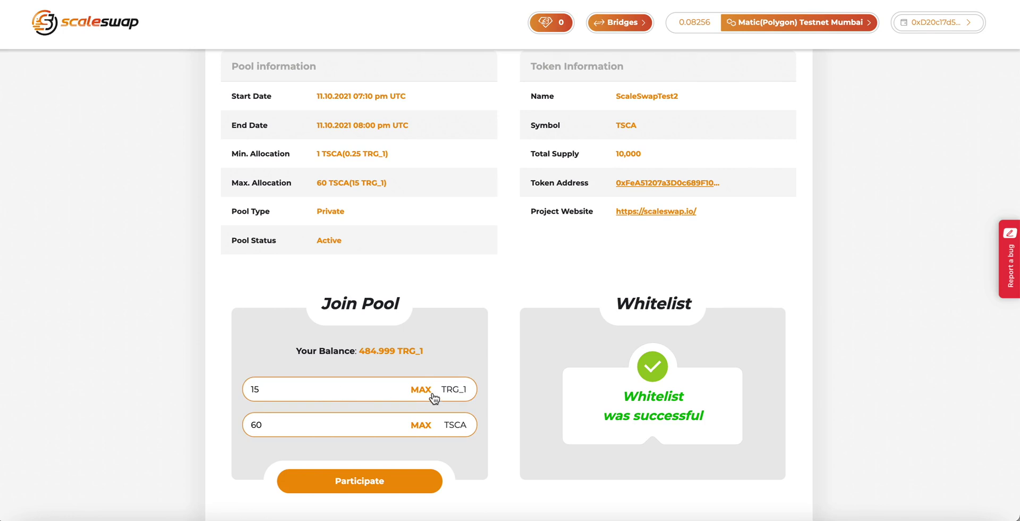
left_click(268, 393)
left_click(367, 482)
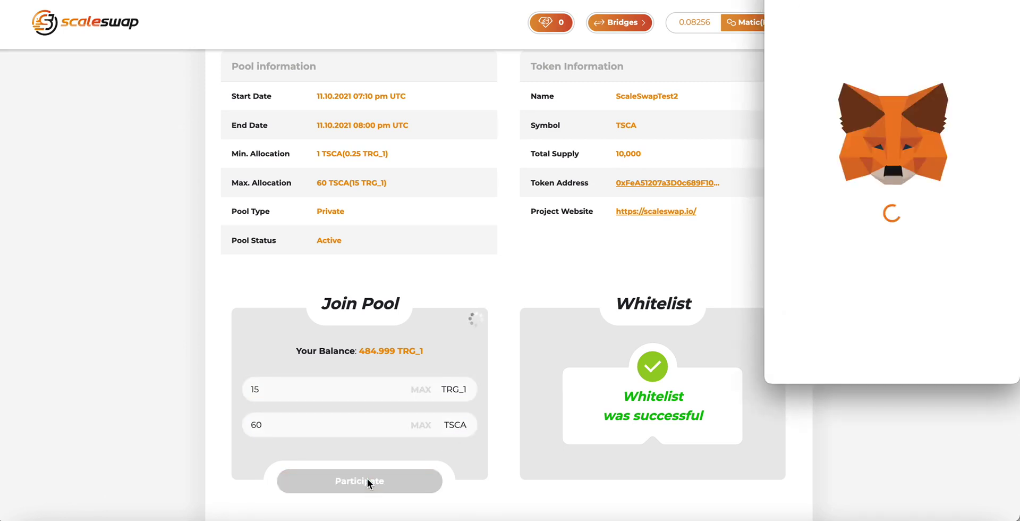
scroll(935, 255, "down", 1)
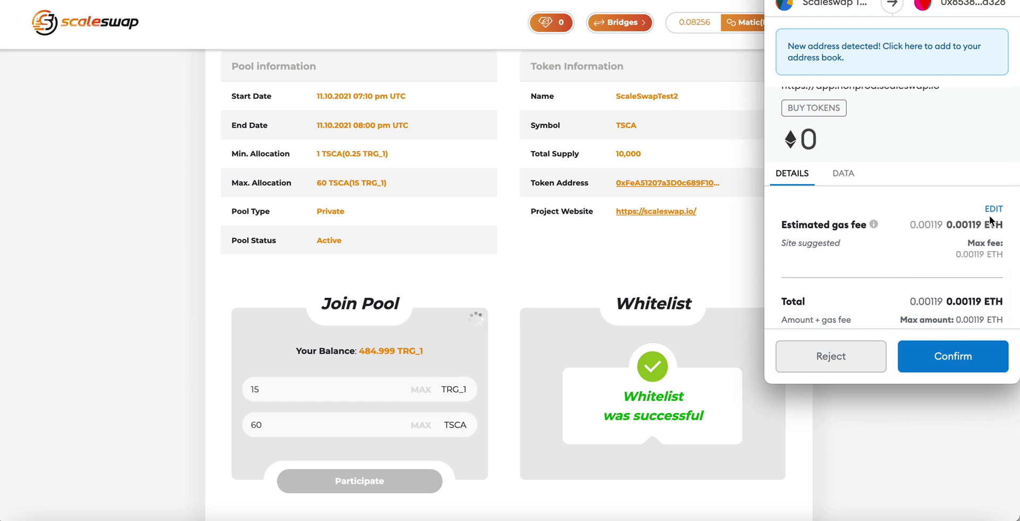
left_click(952, 357)
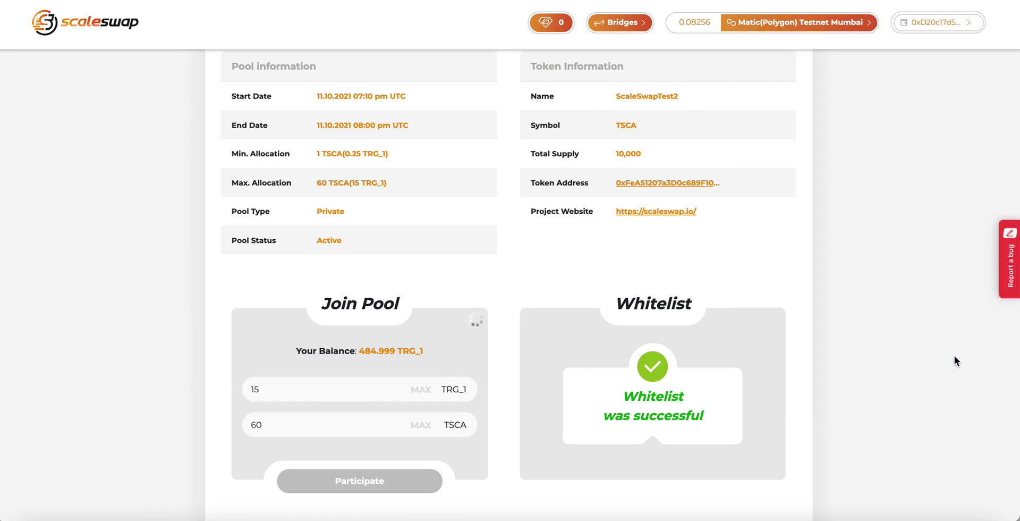
left_click(956, 1)
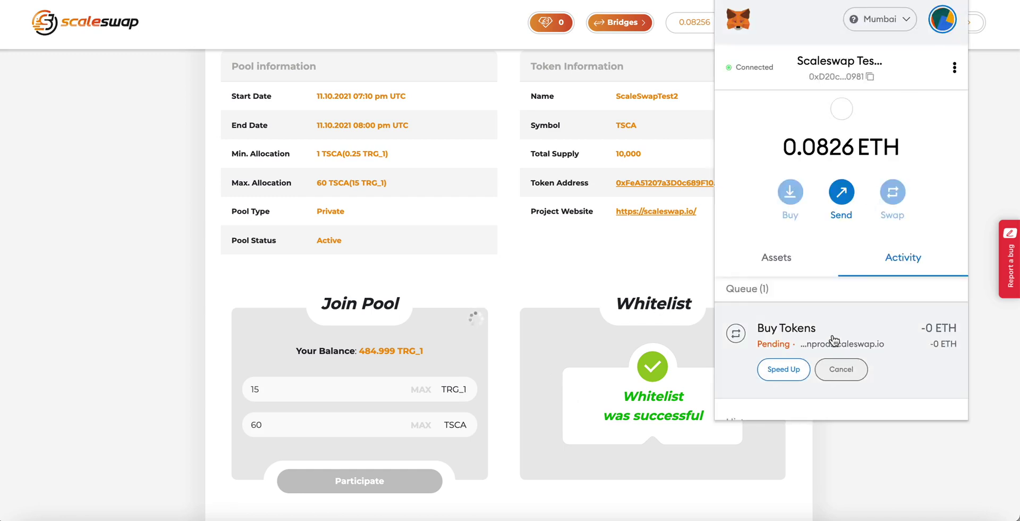
scroll(855, 329, "down", 1)
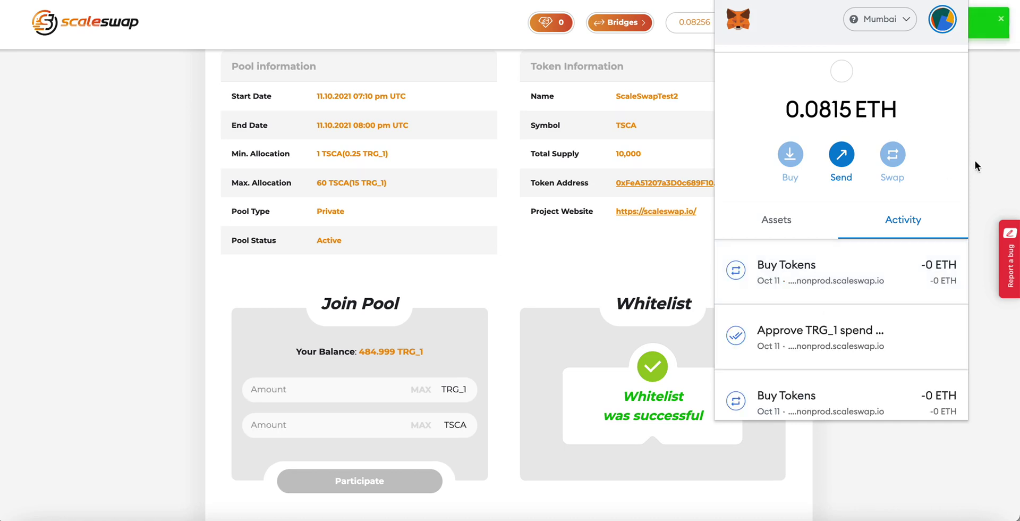
left_click(991, 170)
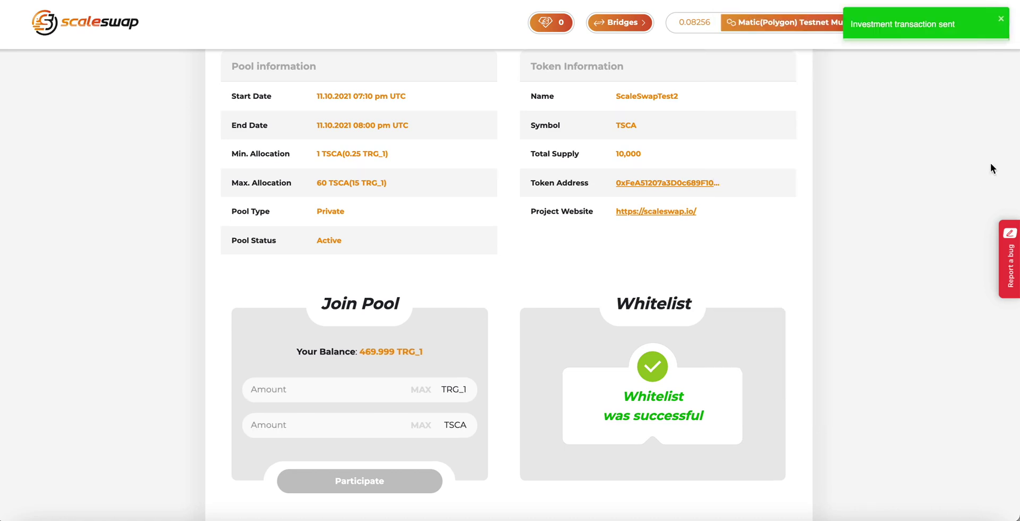
left_click(1000, 19)
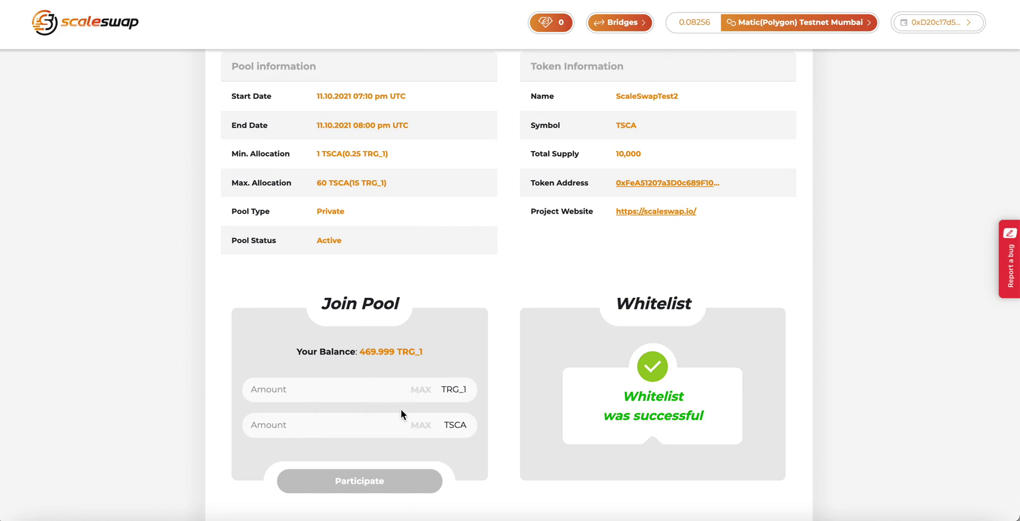
scroll(423, 395, "up", 1)
scroll(384, 410, "down", 1)
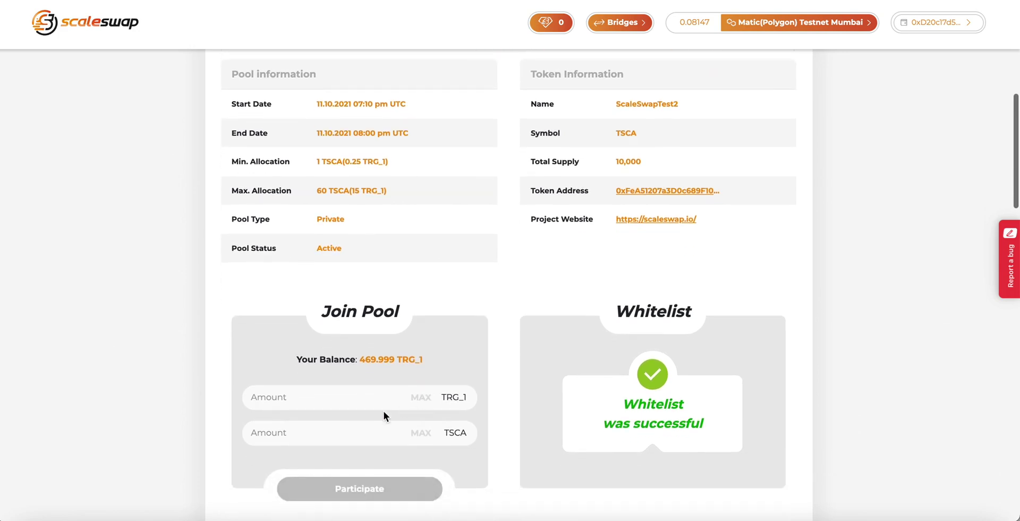
scroll(423, 425, "up", 3)
scroll(423, 425, "up", 4)
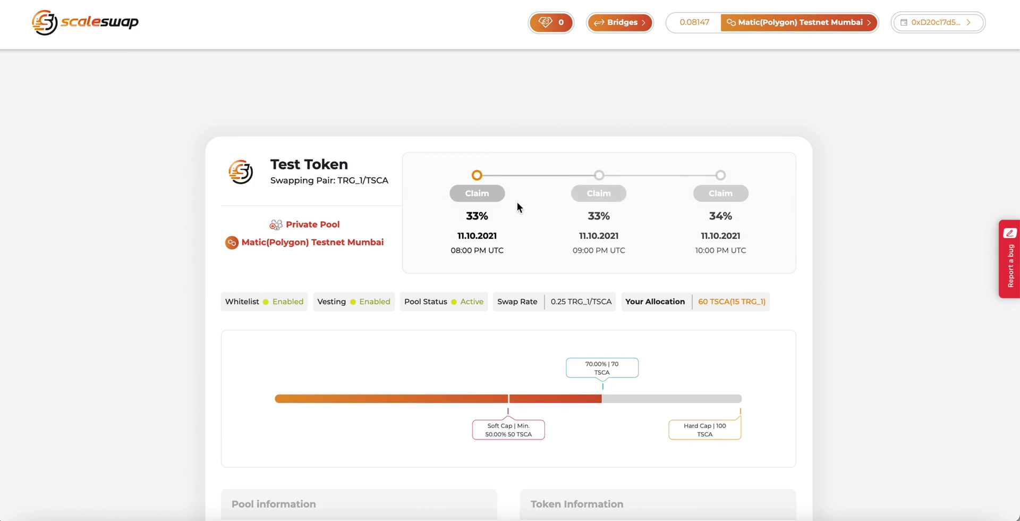
scroll(486, 258, "down", 5)
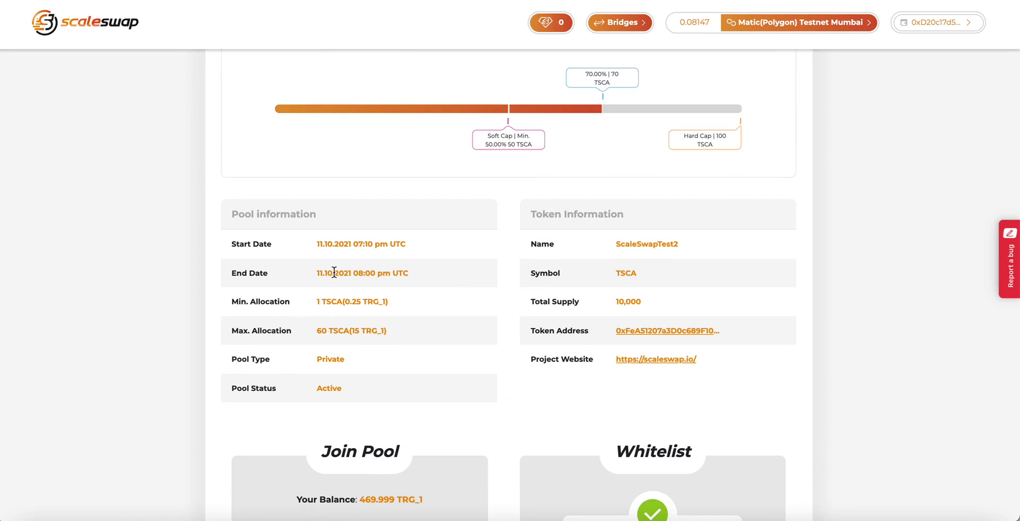
left_click_drag(316, 272, 414, 276)
left_click(434, 275)
scroll(411, 275, "up", 3)
scroll(412, 274, "up", 1)
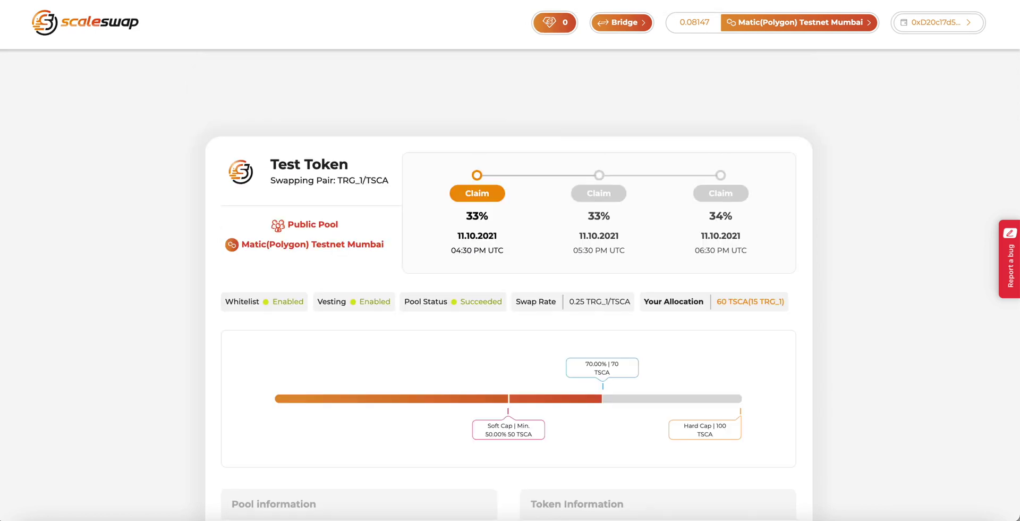
- Scroll the Test Token pool page to the first 33% vesting claim
scroll(875, 157, "down", 1)
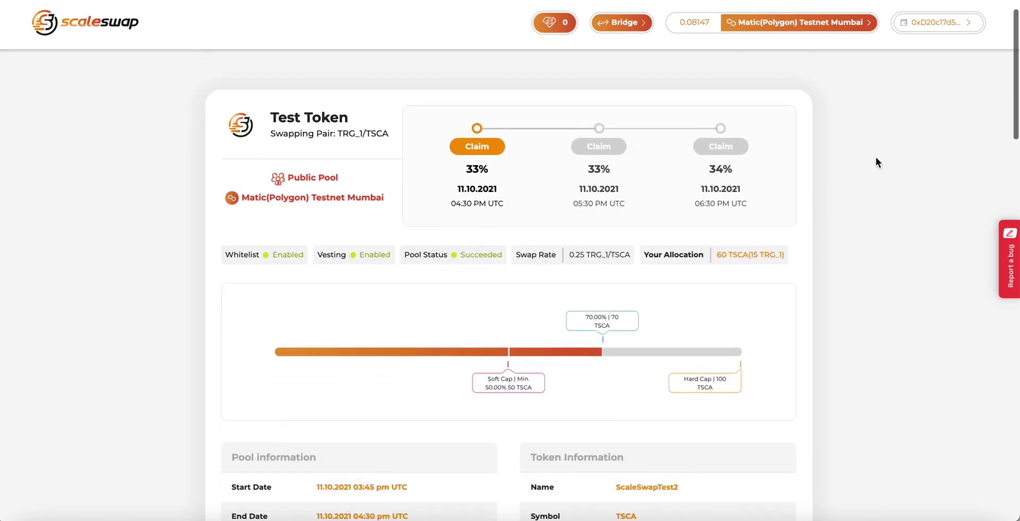
scroll(875, 157, "down", 1)
scroll(594, 366, "up", 1)
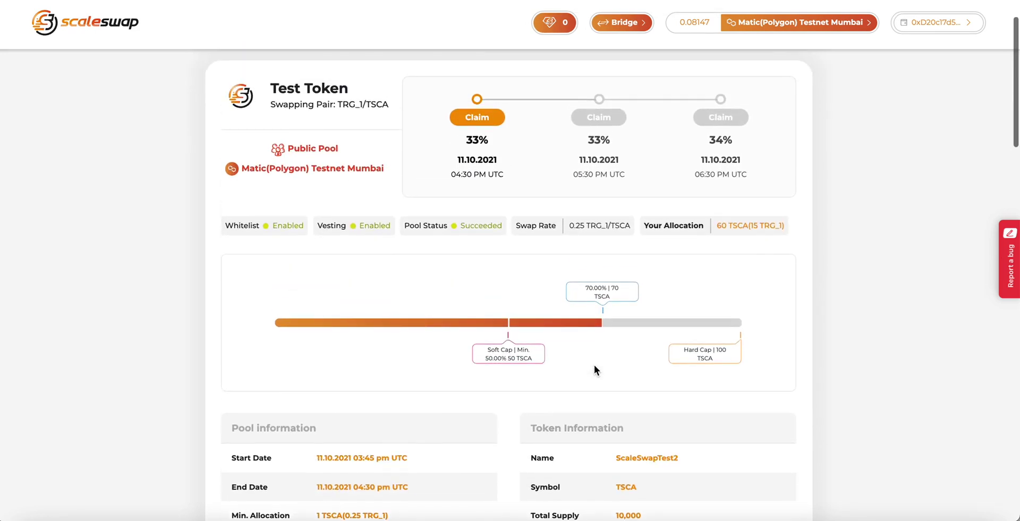
scroll(561, 235, "up", 2)
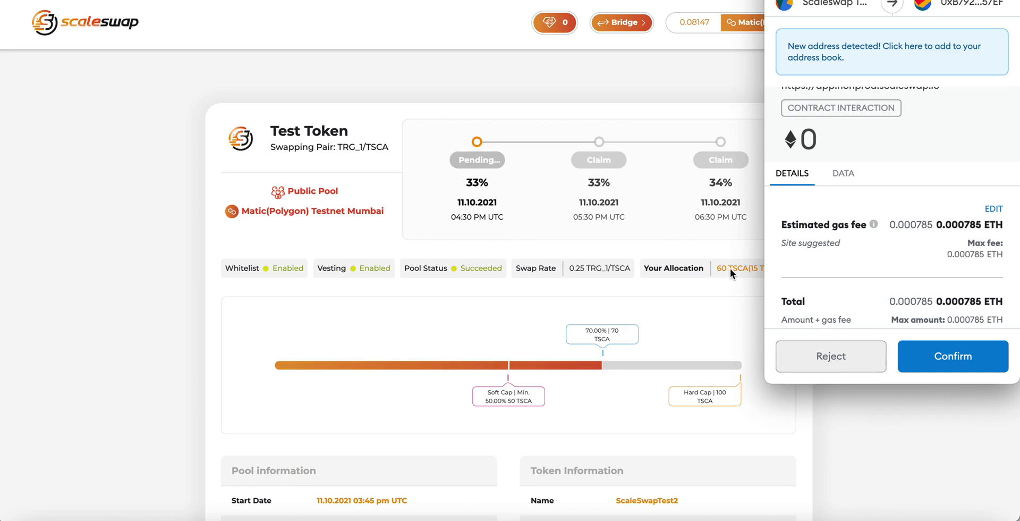
- Confirm the first claim in MetaMask and verify the wallet now holds 22.4 TSCA
left_click(953, 356)
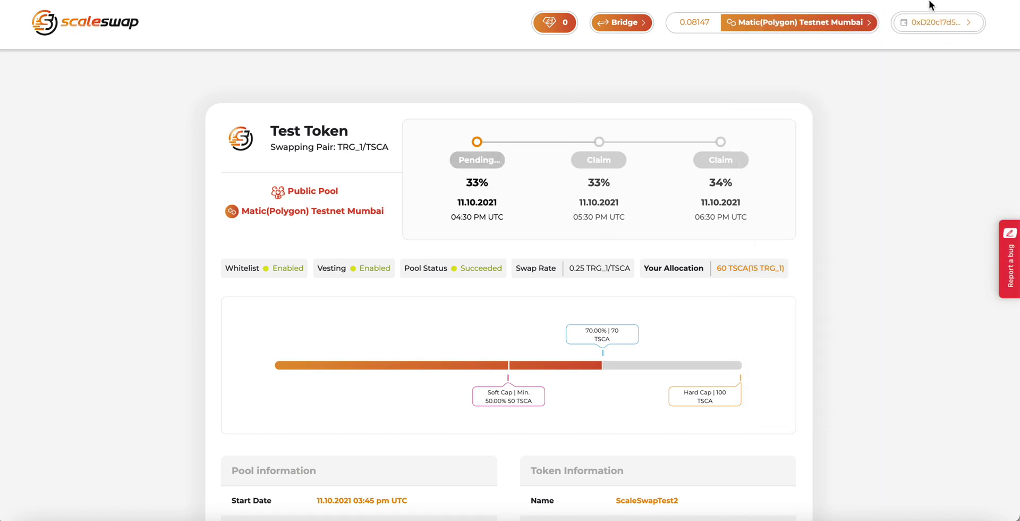
left_click(954, 1)
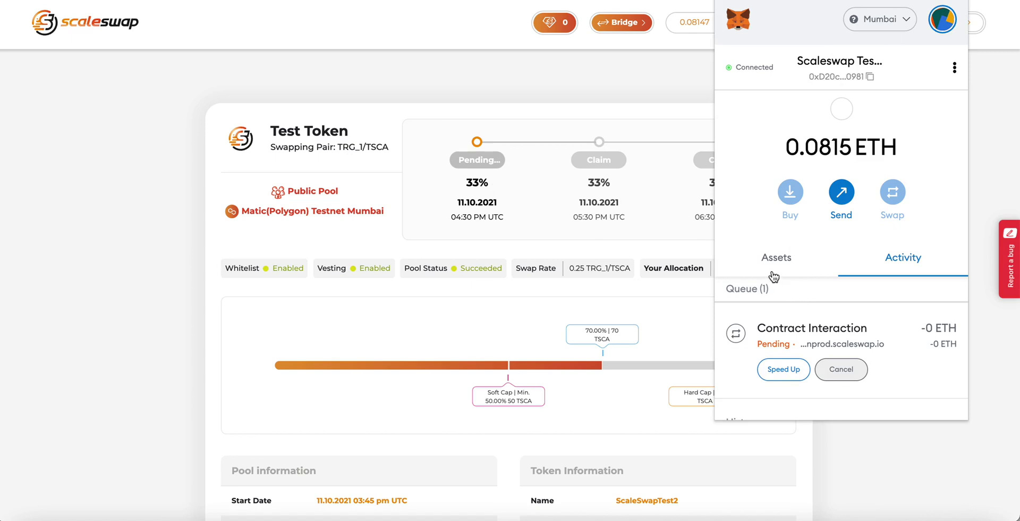
left_click(777, 257)
scroll(793, 330, "down", 3)
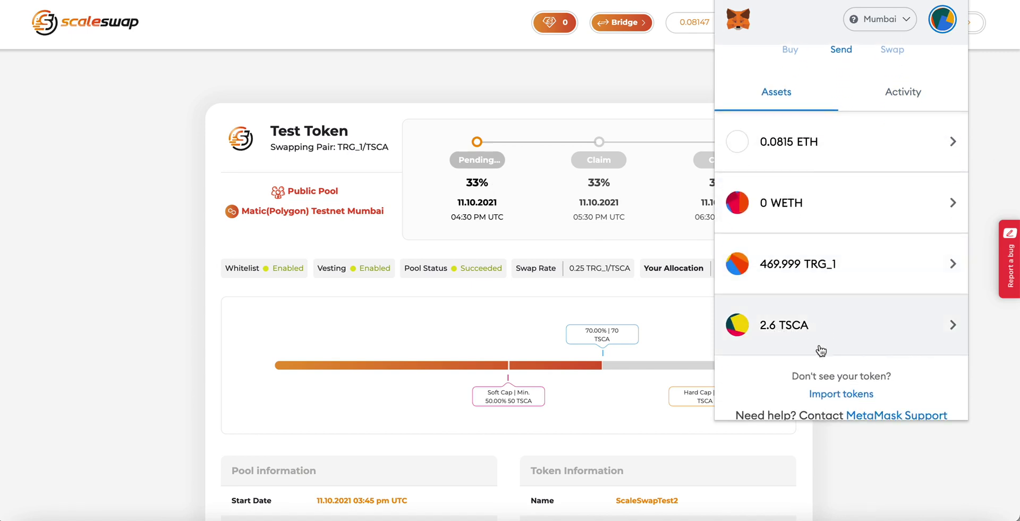
left_click(895, 90)
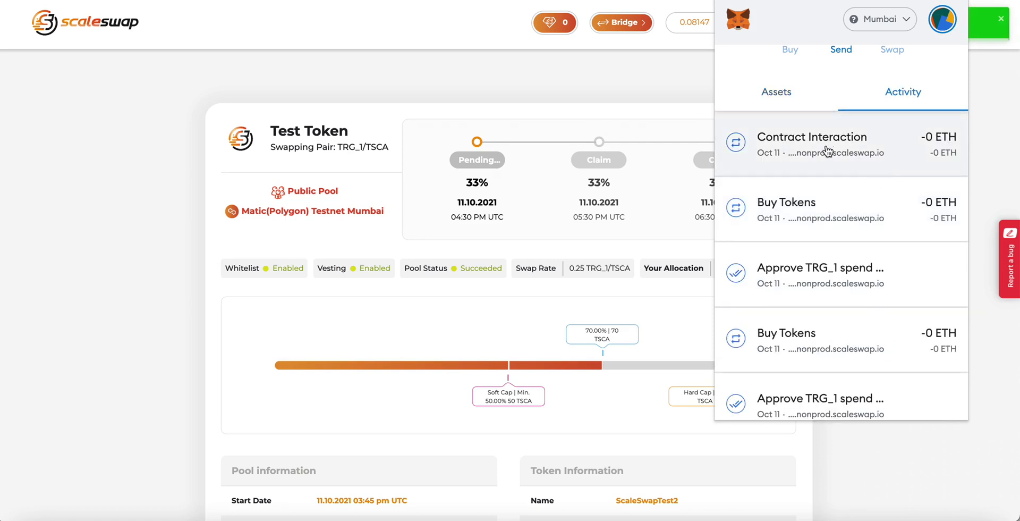
left_click(786, 101)
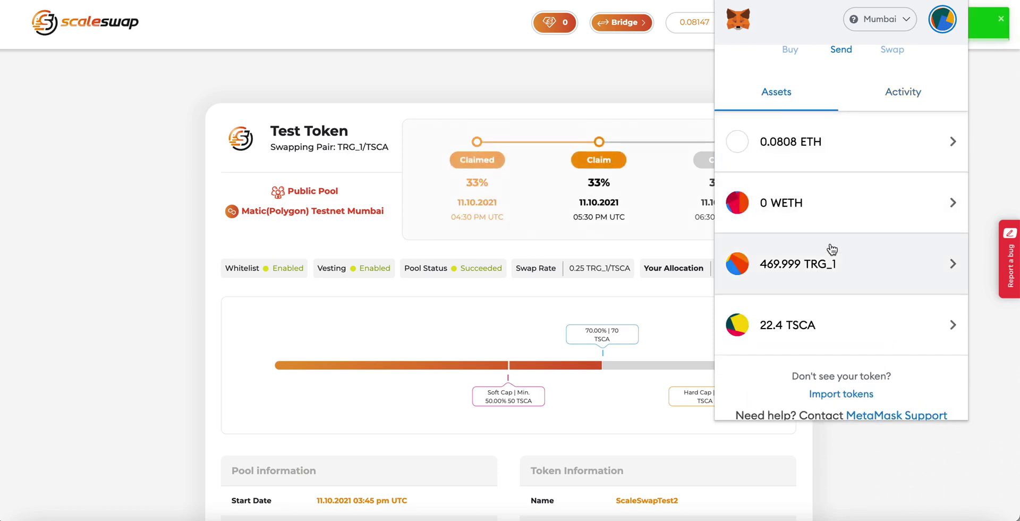
scroll(831, 250, "down", 2)
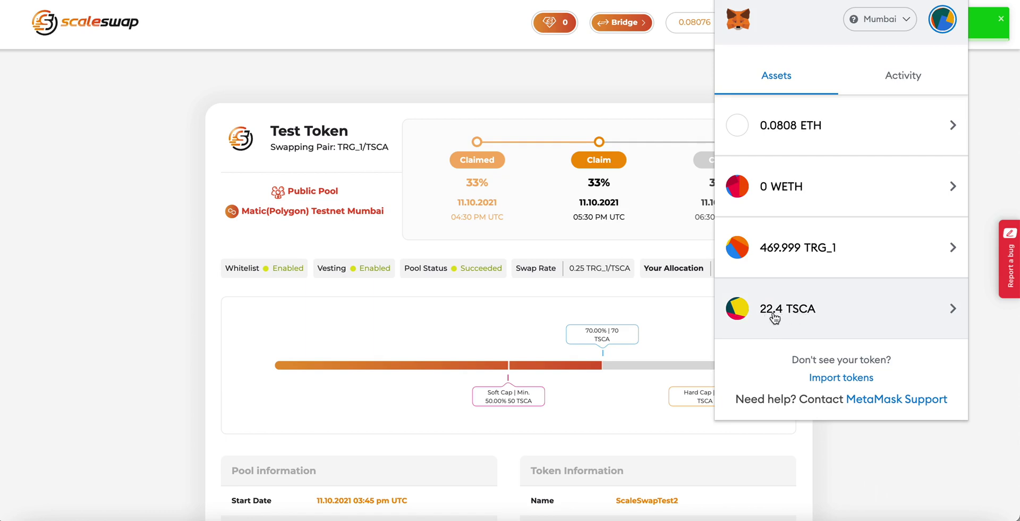
left_click(1007, 343)
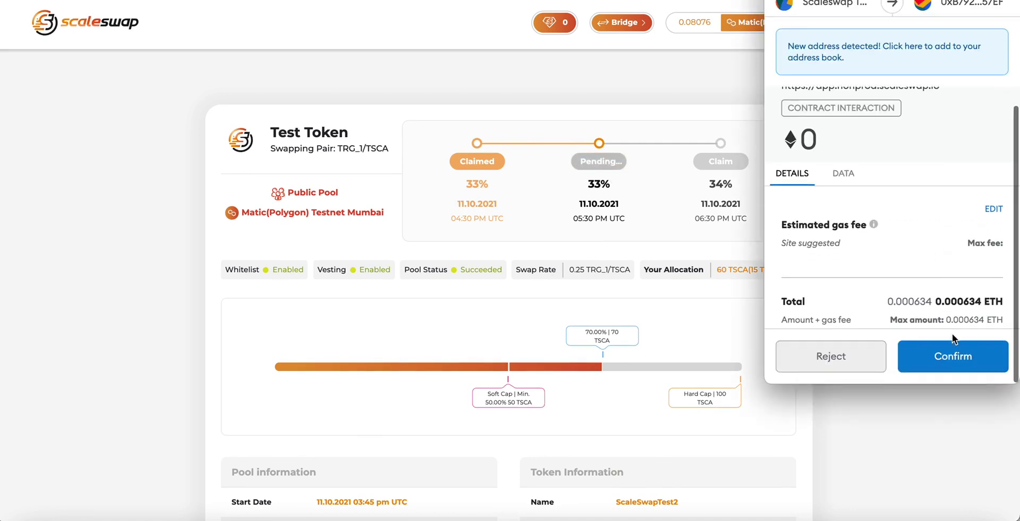
- Approve the second 33% claim transaction in MetaMask
left_click(954, 356)
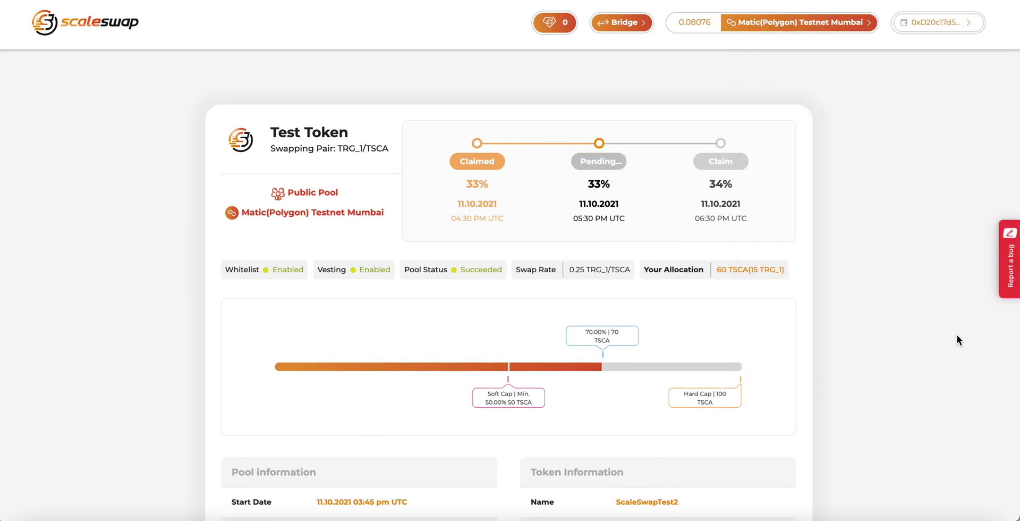
scroll(930, 117, "down", 1)
scroll(930, 117, "down", 2)
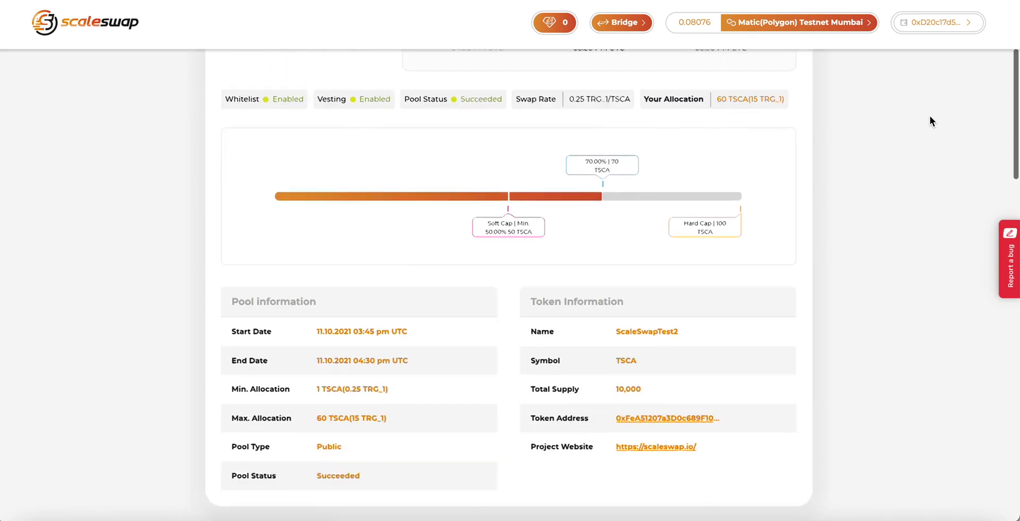
scroll(930, 117, "down", 2)
scroll(930, 121, "up", 5)
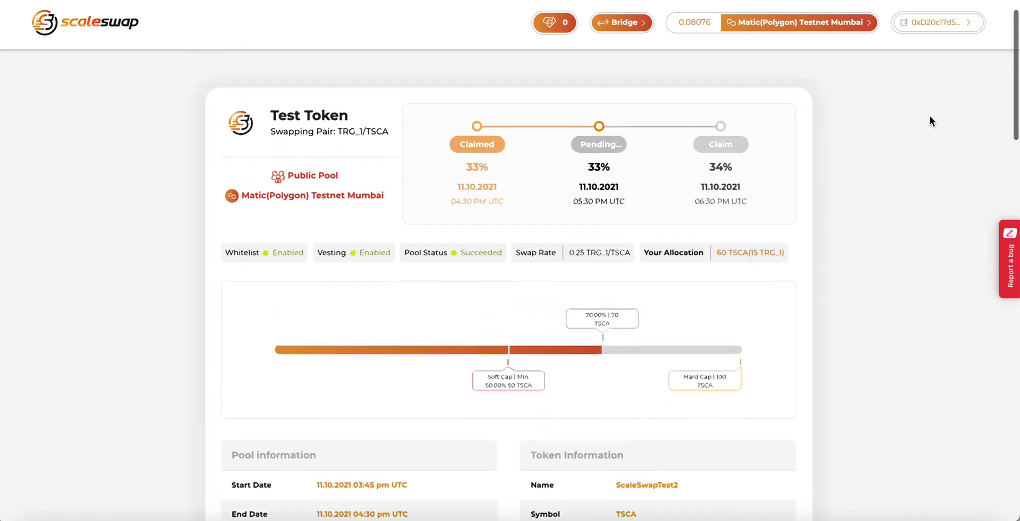
- Watch the pending claim in MetaMask until the TSCA balance reaches 42.2, then close it
key("alt+shift+m")
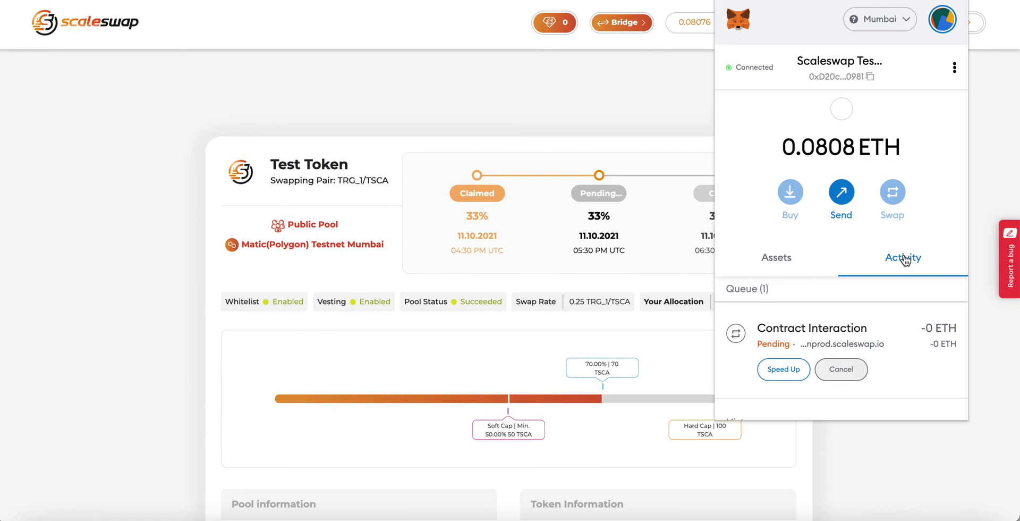
left_click(796, 264)
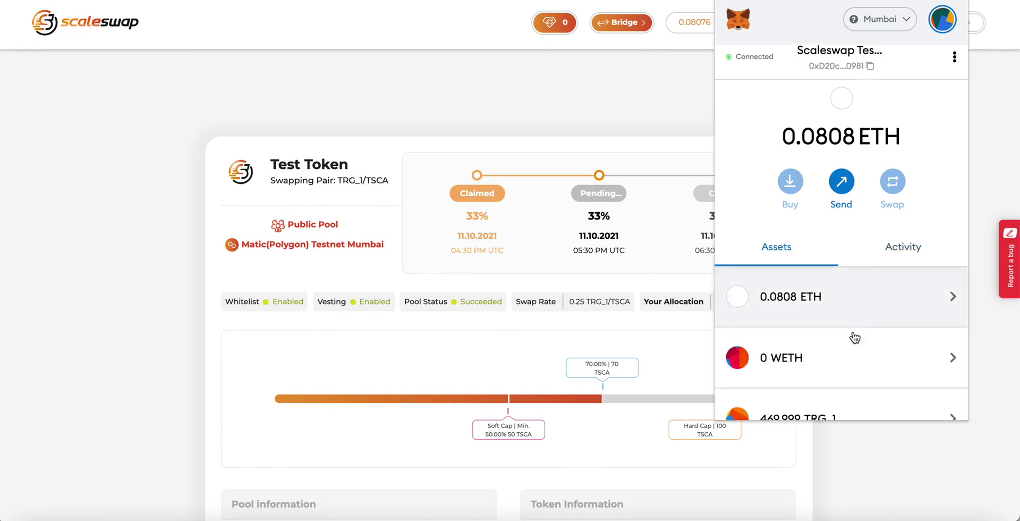
scroll(855, 337, "down", 2)
scroll(855, 337, "down", 1)
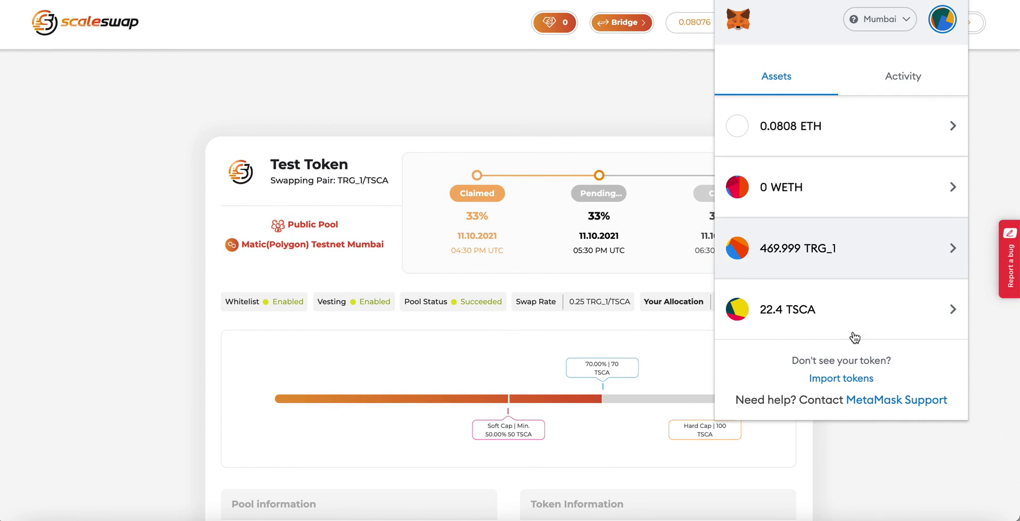
scroll(855, 337, "up", 3)
left_click(905, 258)
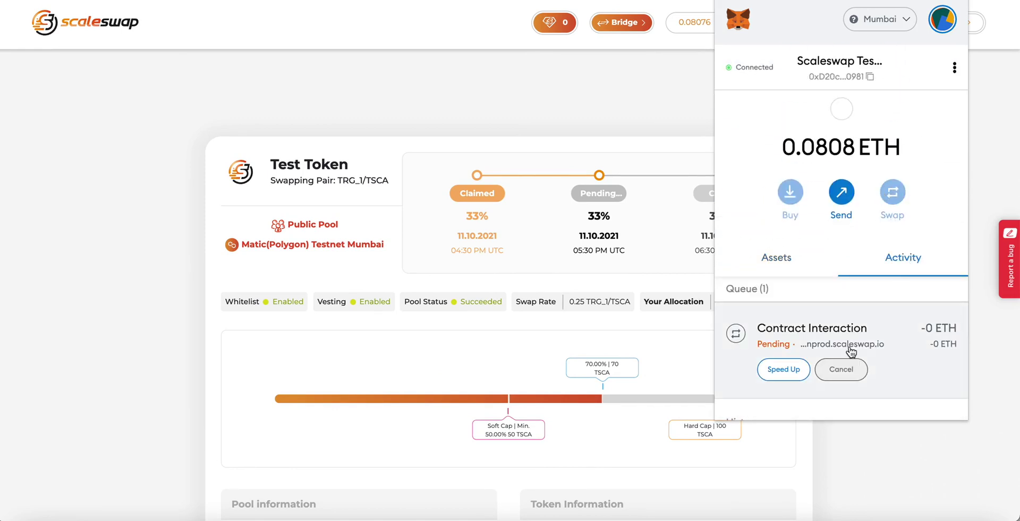
scroll(881, 339, "down", 1)
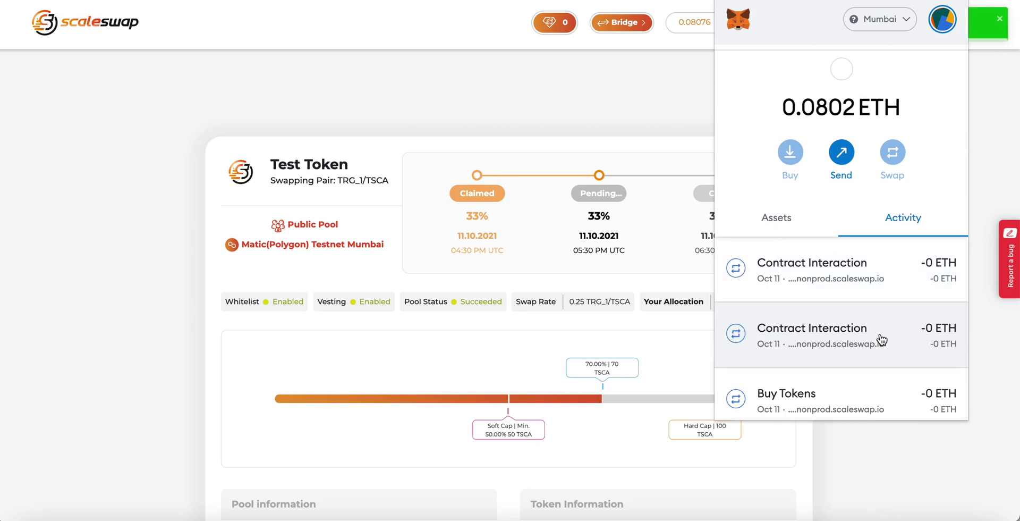
left_click(776, 223)
scroll(818, 319, "down", 3)
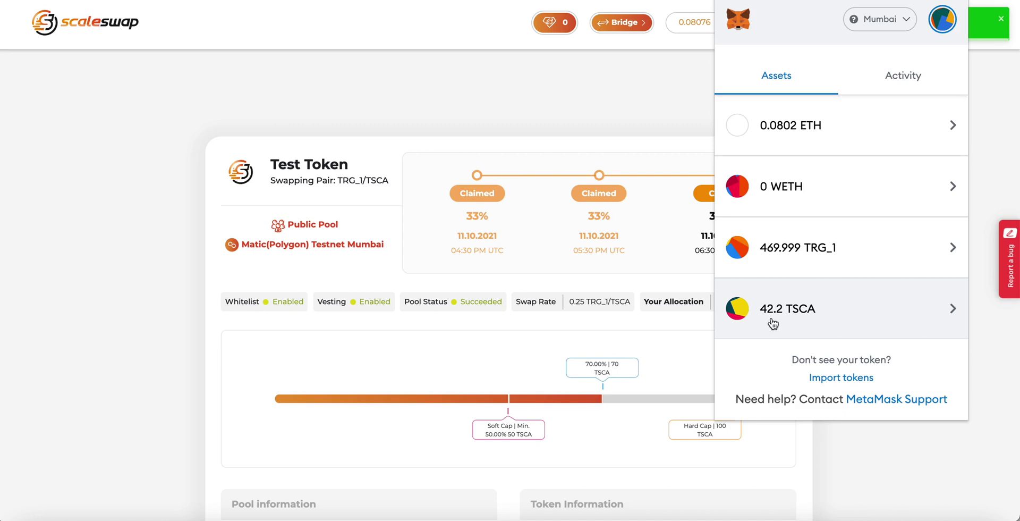
left_click(1010, 177)
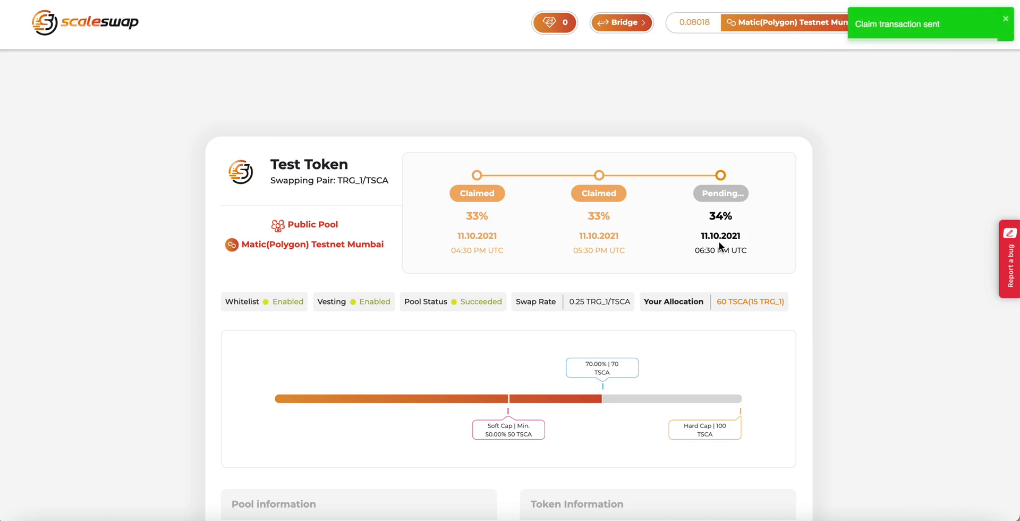
- Dismiss the claim-sent notice and confirm MetaMask Assets shows 62.6 TSCA
left_click(1002, 21)
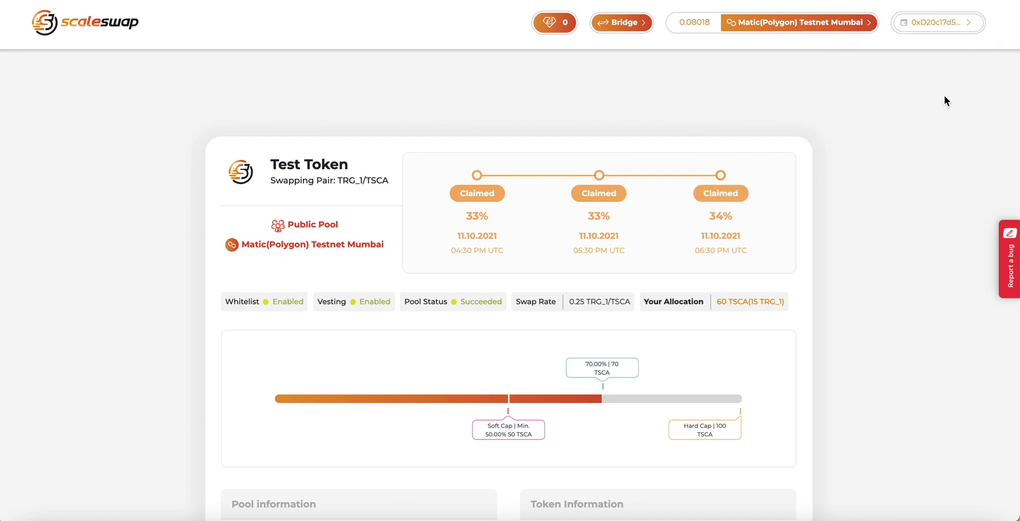
left_click(953, 9)
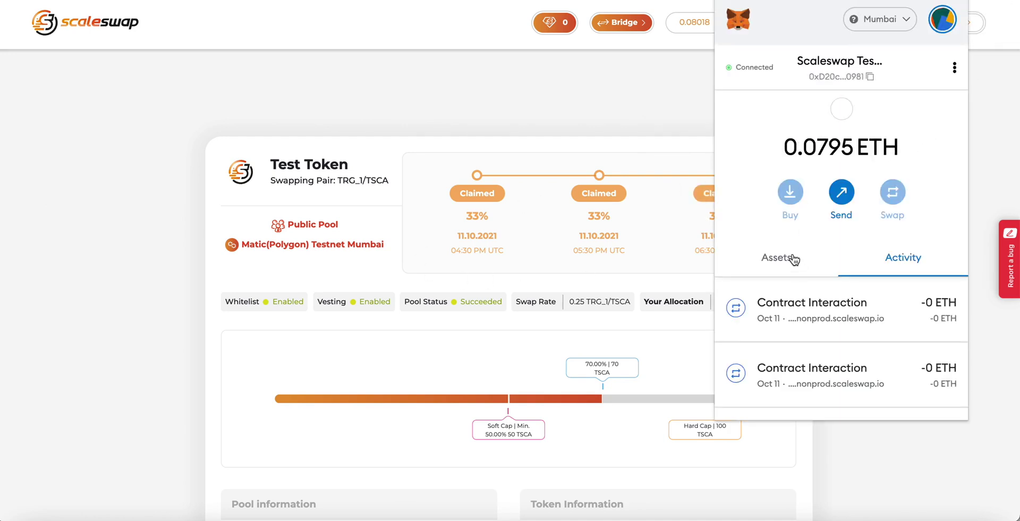
left_click(765, 259)
scroll(828, 327, "down", 1)
scroll(828, 327, "down", 3)
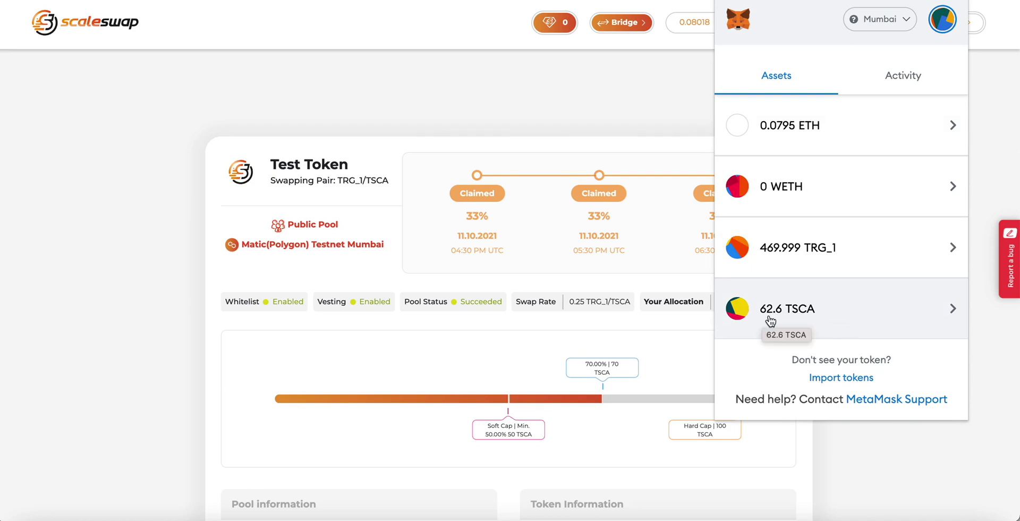
left_click(686, 327)
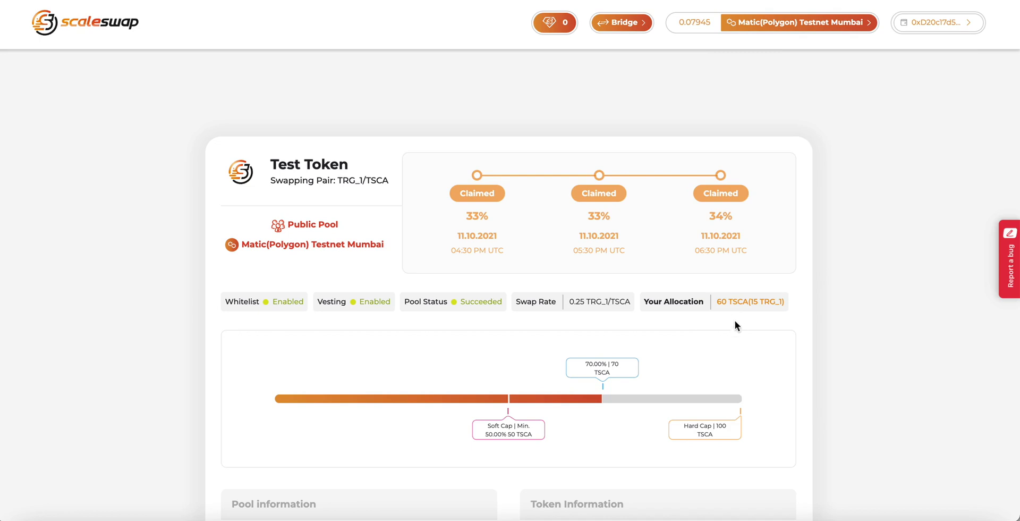